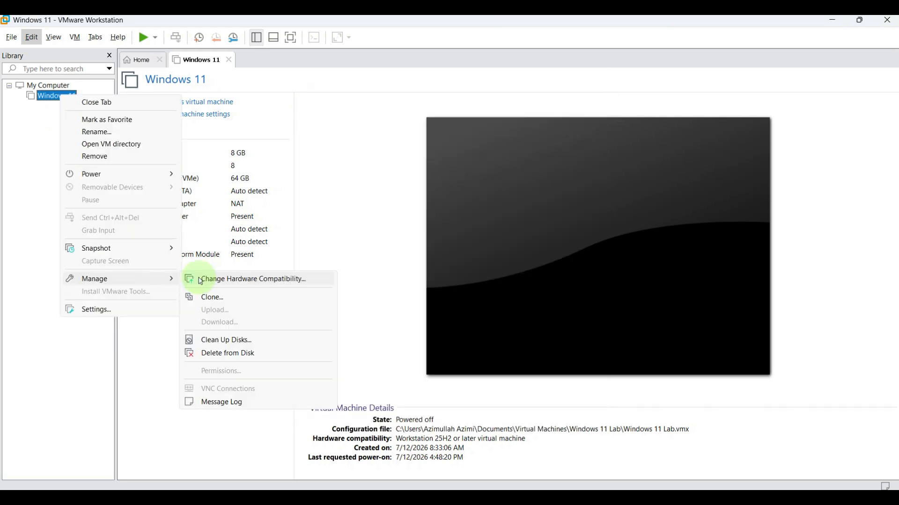
Examine the hardware compatibility formats offered for the Windows 11 virtual machine and leave the wizard without converting
{"action": "left_click", "coordinate": [200, 280]}
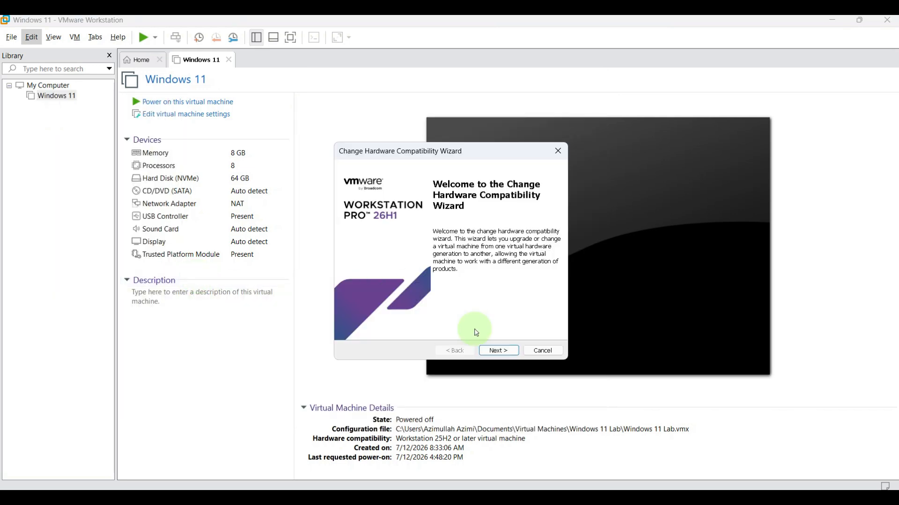
{"action": "left_click", "coordinate": [498, 351]}
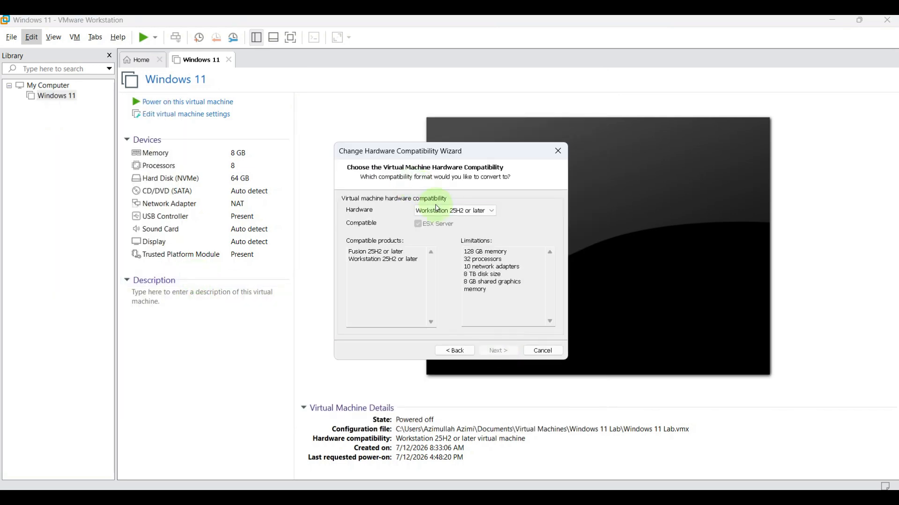
{"action": "left_click", "coordinate": [439, 210]}
{"action": "left_click", "coordinate": [439, 210]}
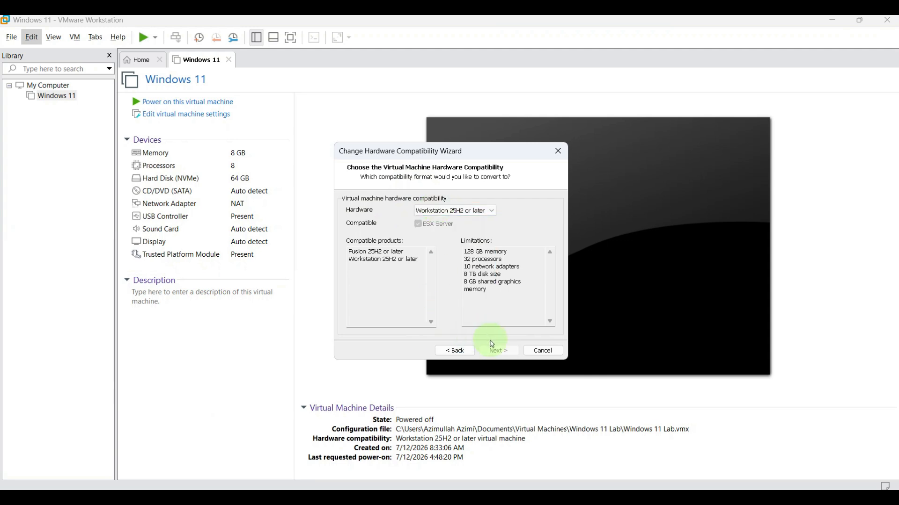
{"action": "left_click", "coordinate": [458, 211]}
{"action": "left_click", "coordinate": [510, 320]}
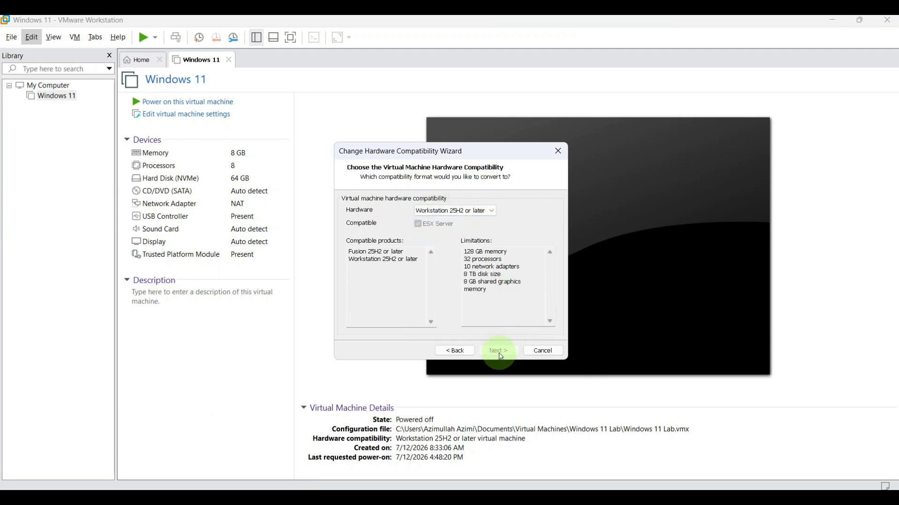
{"action": "left_click", "coordinate": [558, 151]}
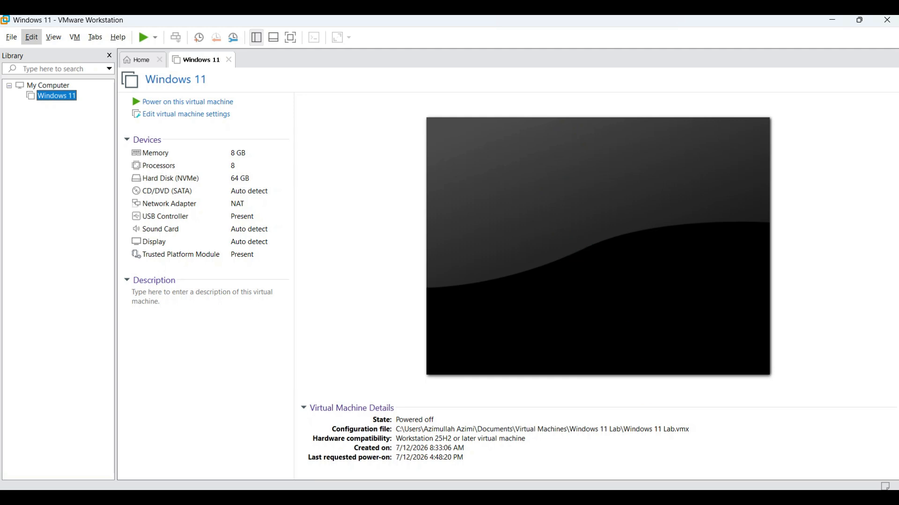
{"action": "left_click", "coordinate": [155, 39]}
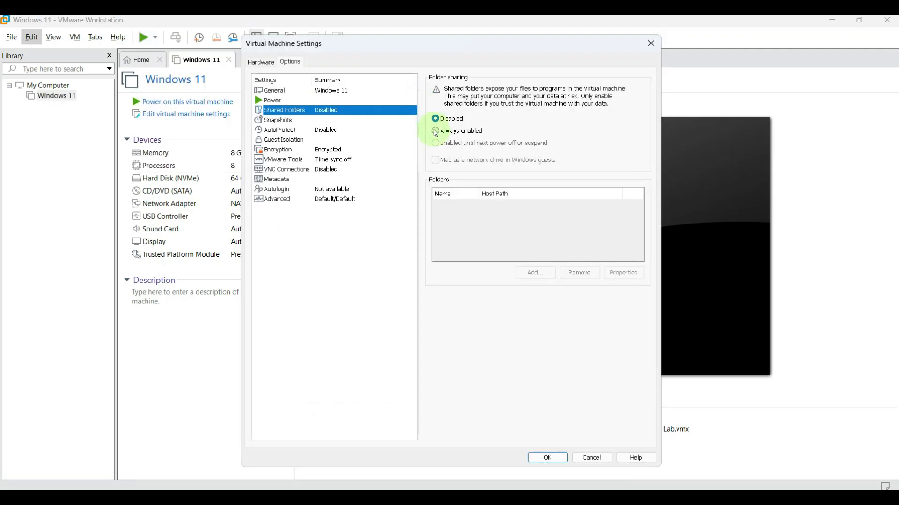
Set folder sharing to always enabled with network drive mapping, and add the Windows 11 Lab host folder as an enabled share
{"action": "left_click", "coordinate": [435, 132]}
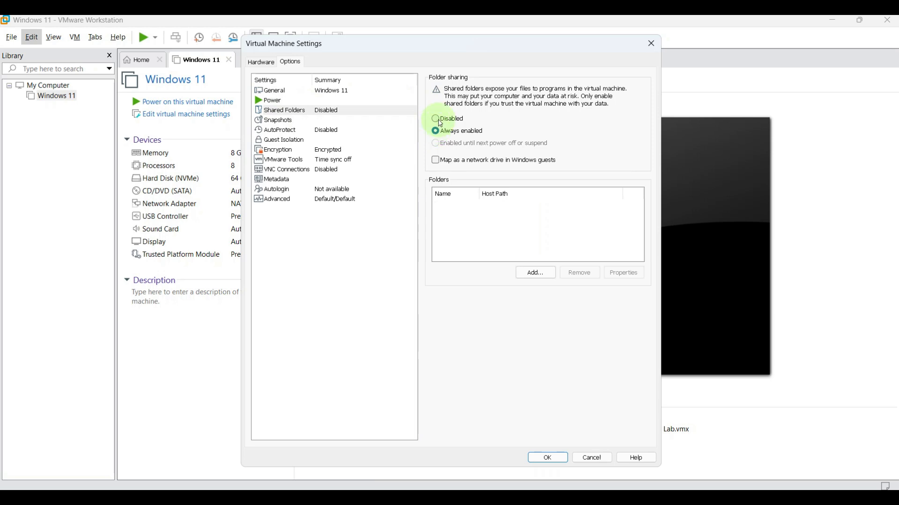
{"action": "left_click", "coordinate": [435, 160]}
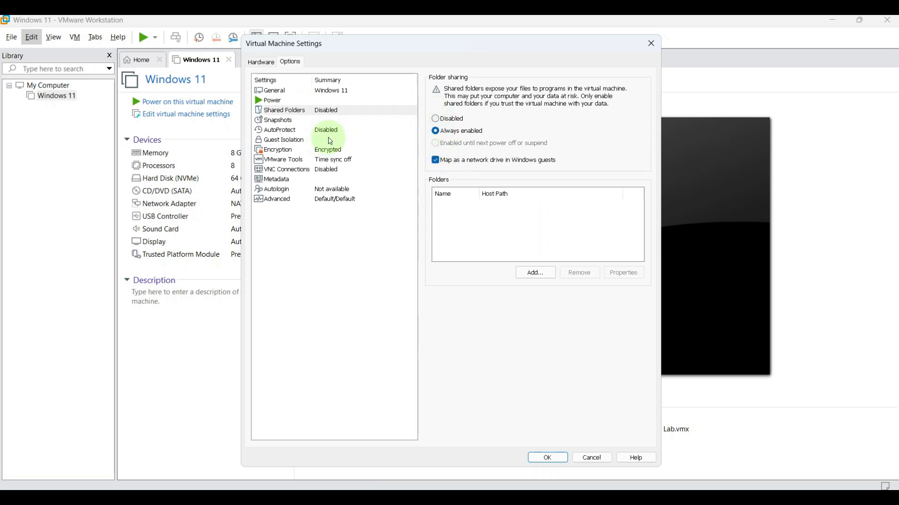
{"action": "left_click", "coordinate": [533, 273]}
{"action": "left_click", "coordinate": [503, 352]}
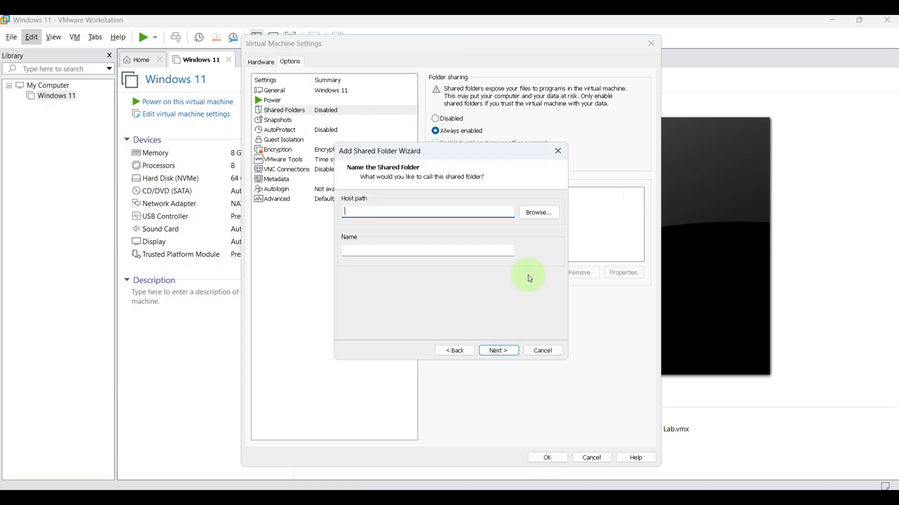
{"action": "left_click", "coordinate": [540, 215]}
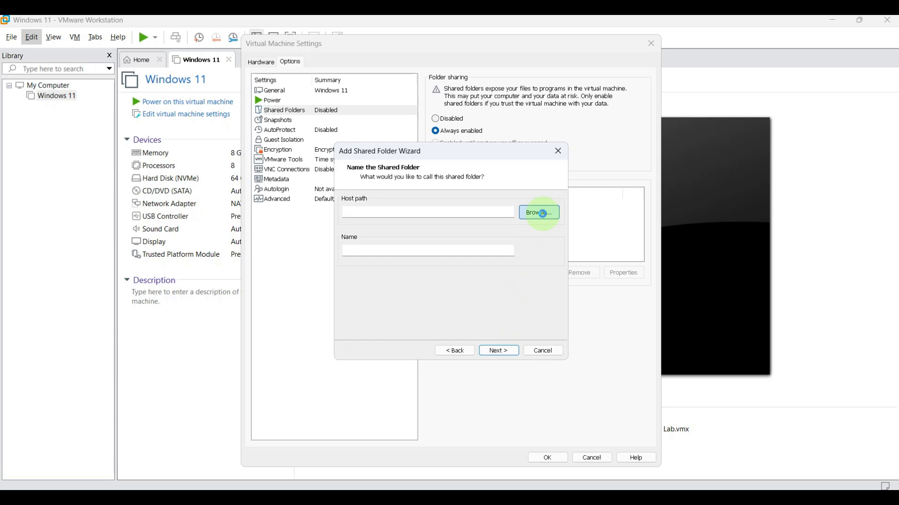
{"action": "left_click", "coordinate": [464, 330]}
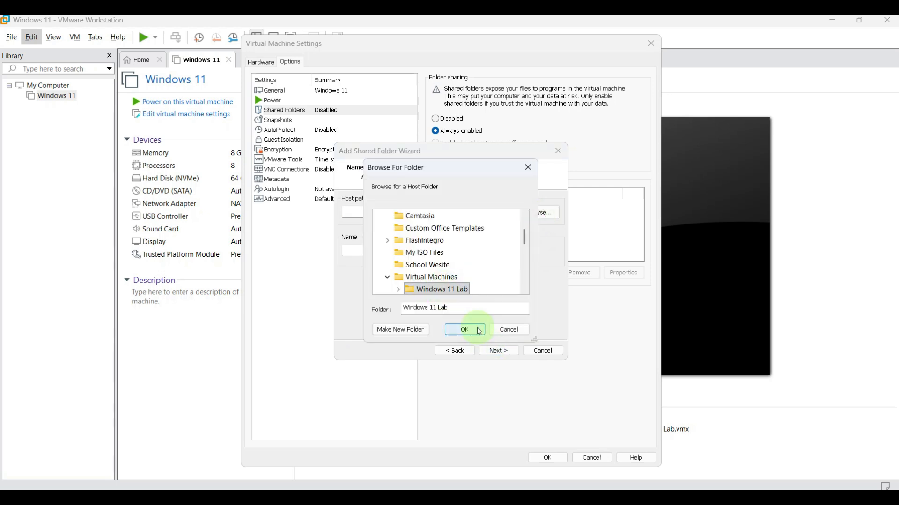
{"action": "left_click", "coordinate": [500, 350]}
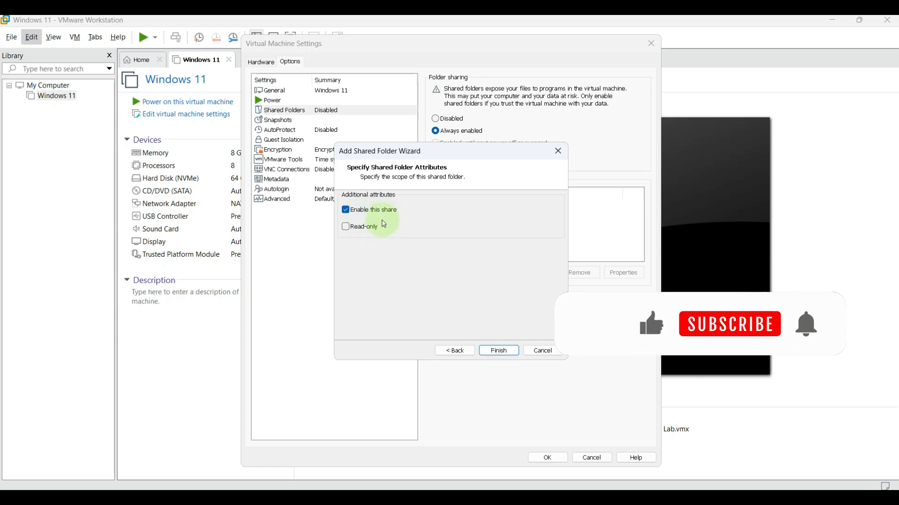
{"action": "left_click", "coordinate": [499, 350]}
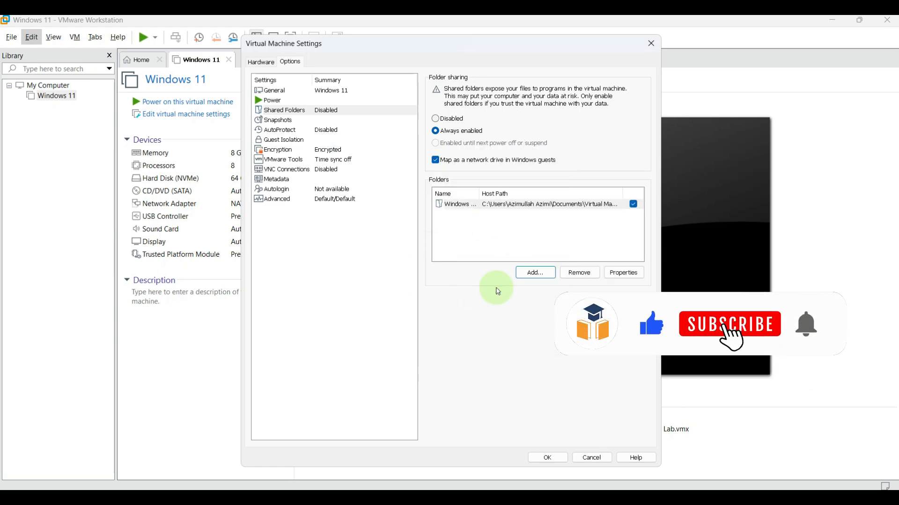
Review the shared folder's properties and the guest isolation, snapshots, encryption and advanced options, and leave the settings without saving
{"action": "left_click", "coordinate": [622, 275]}
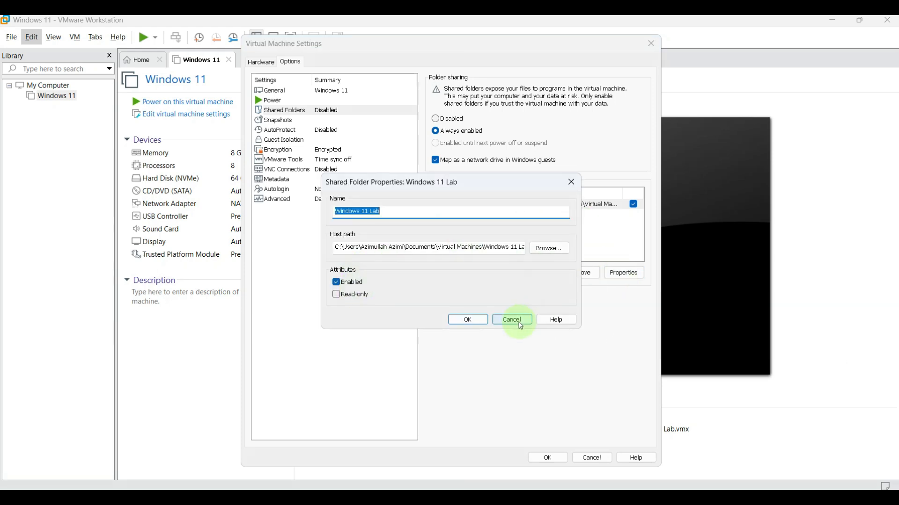
{"action": "left_click", "coordinate": [513, 319]}
{"action": "left_click", "coordinate": [374, 139]}
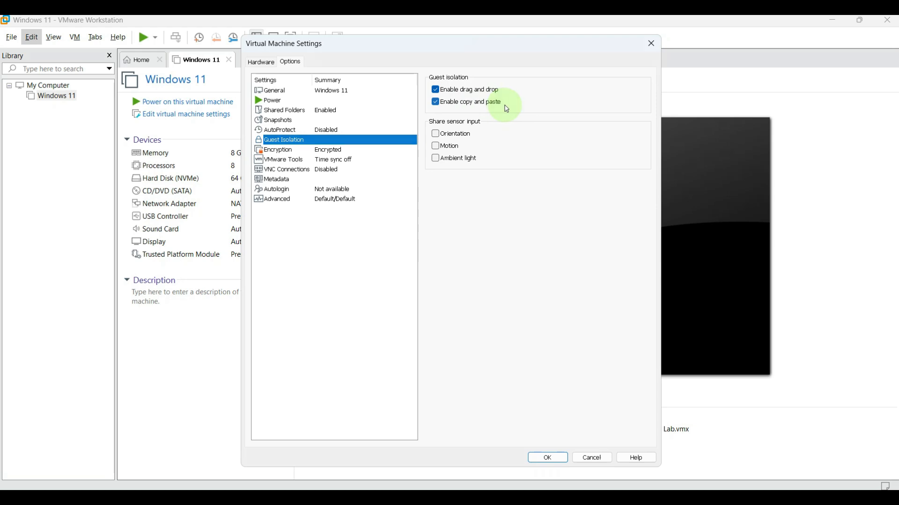
{"action": "left_click", "coordinate": [269, 111]}
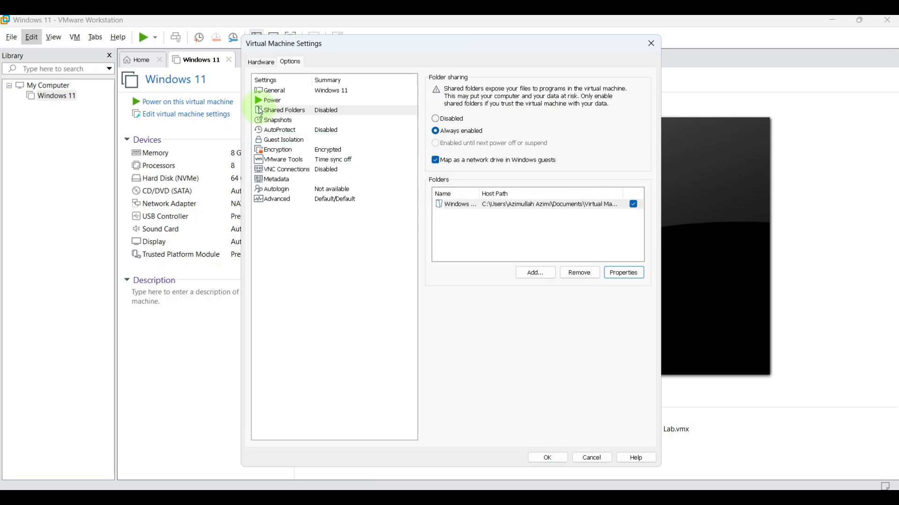
{"action": "left_click", "coordinate": [270, 121]}
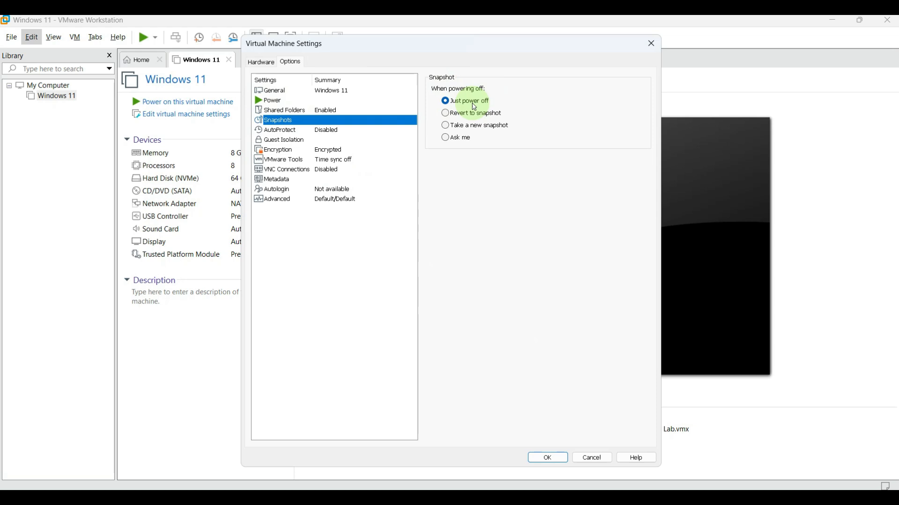
{"action": "left_click", "coordinate": [347, 149]}
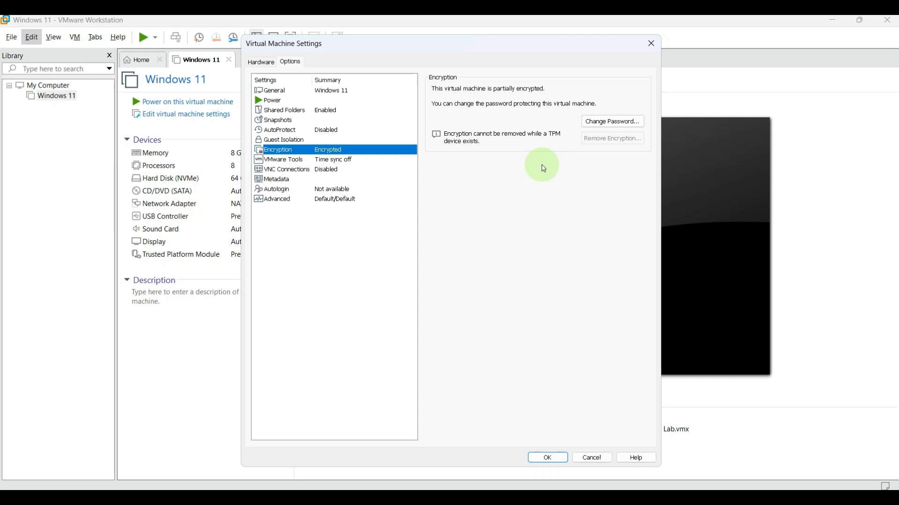
{"action": "left_click", "coordinate": [340, 198]}
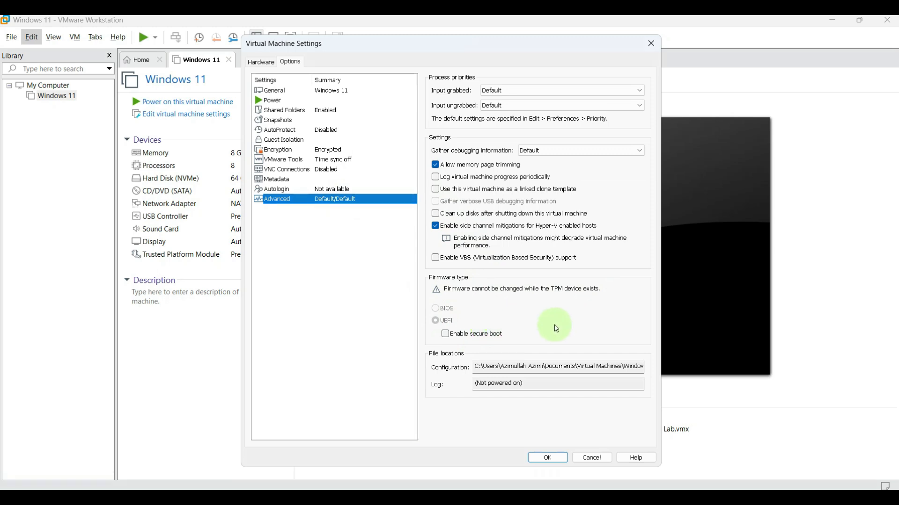
{"action": "left_click", "coordinate": [594, 457]}
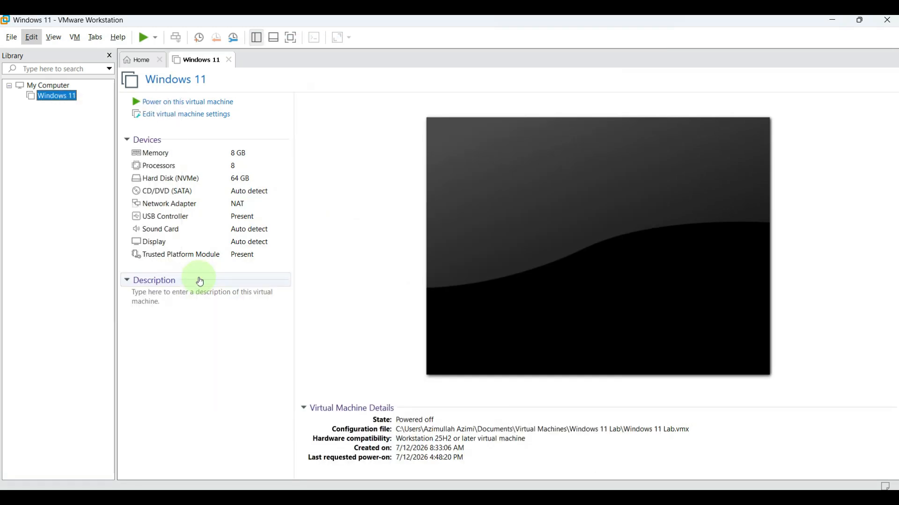
Inspect the compatible products and limitations for the Windows 11 machine in the Change Hardware Compatibility wizard
{"action": "left_click", "coordinate": [198, 280]}
{"action": "left_click", "coordinate": [498, 351]}
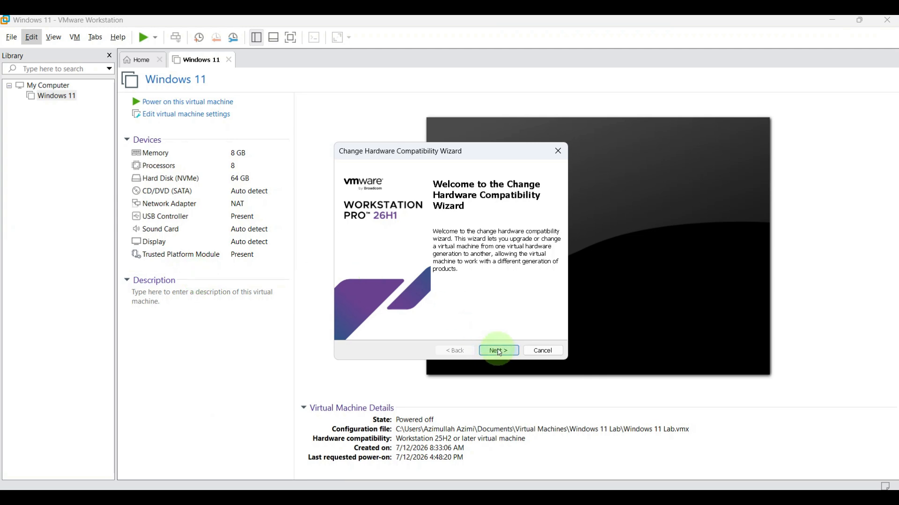
{"action": "left_click", "coordinate": [439, 209]}
{"action": "left_click", "coordinate": [439, 209]}
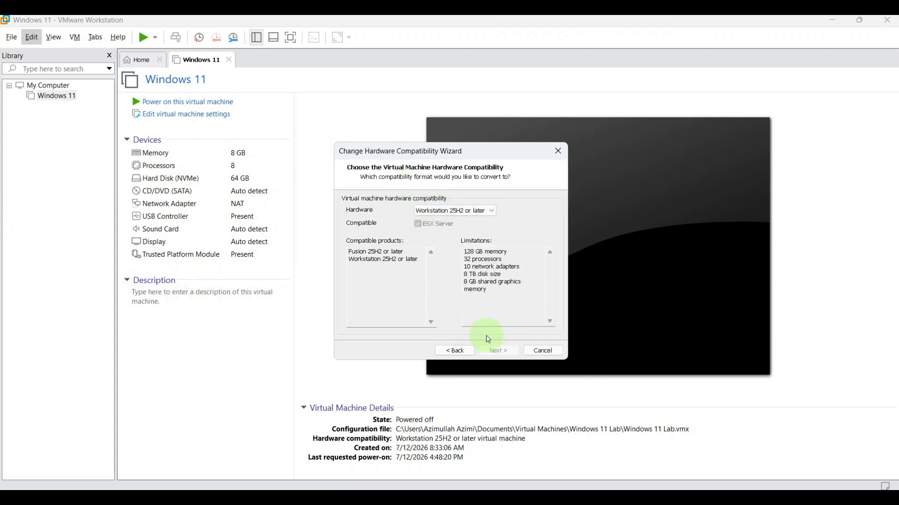
{"action": "left_click", "coordinate": [456, 211]}
{"action": "left_click", "coordinate": [532, 311]}
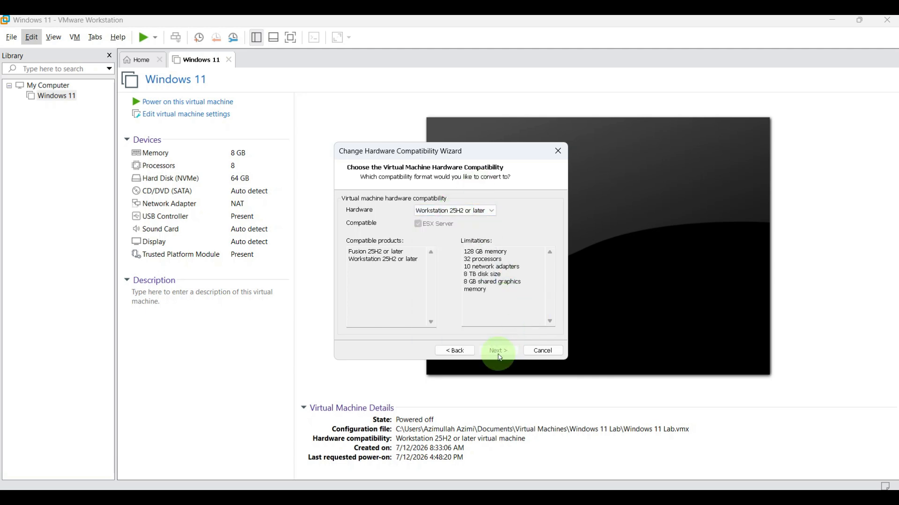
Start the VMware Tools installation for the Windows 11 x64 machine and launch the installer from the guest's DVD Drive (D:)
{"action": "right_click", "coordinate": [212, 61]}
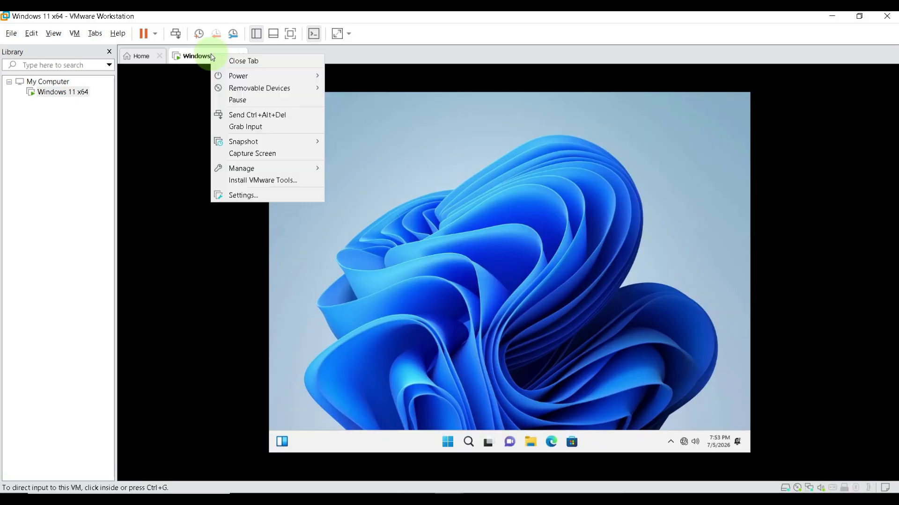
{"action": "left_click", "coordinate": [309, 181]}
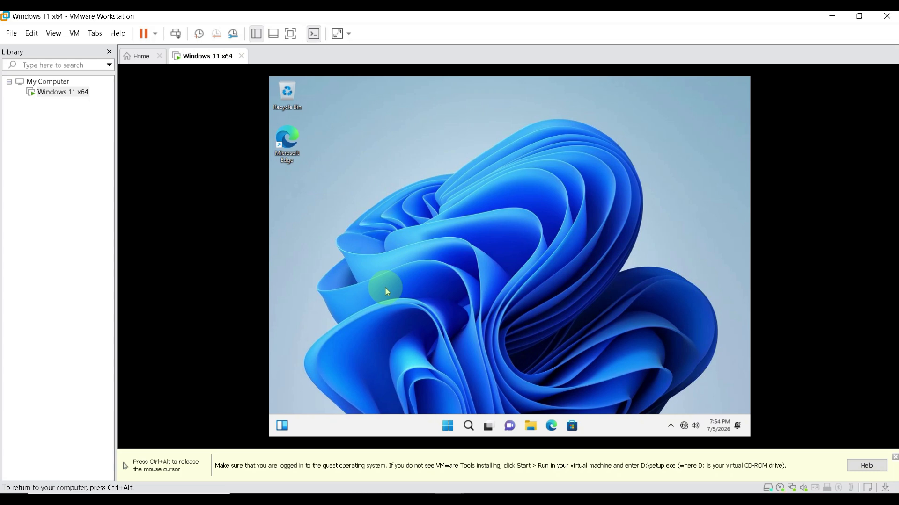
{"action": "right_click", "coordinate": [428, 218]}
{"action": "left_click", "coordinate": [465, 260]}
{"action": "left_click", "coordinate": [570, 296]}
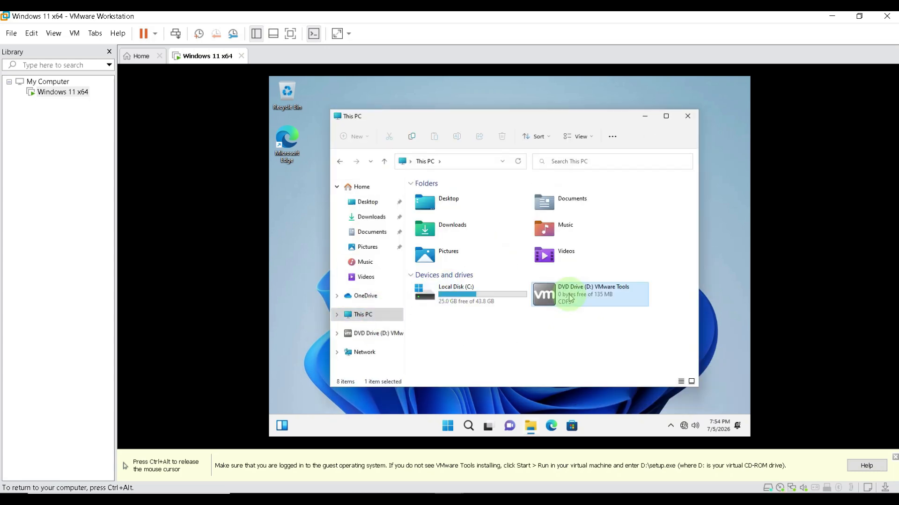
{"action": "double_click", "coordinate": [593, 296]}
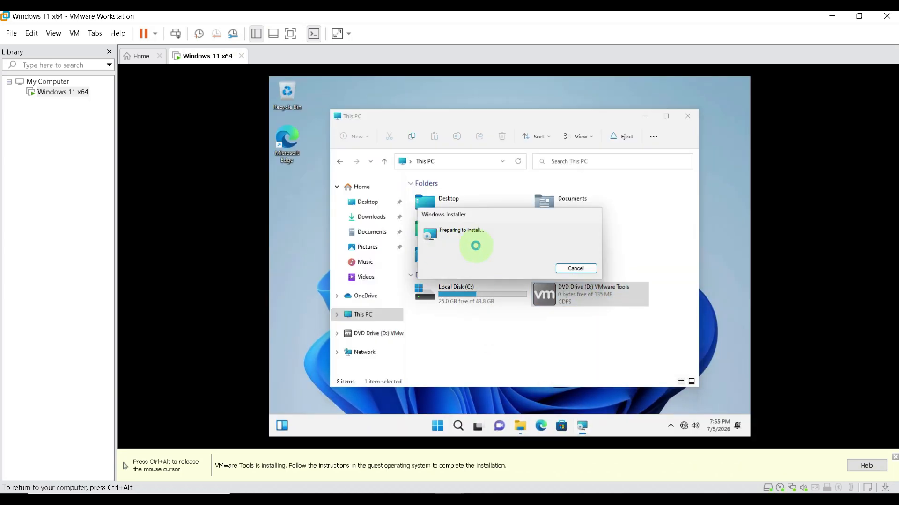
Proceed to the setup type choice in the VMware Tools setup wizard
{"action": "left_click", "coordinate": [557, 323]}
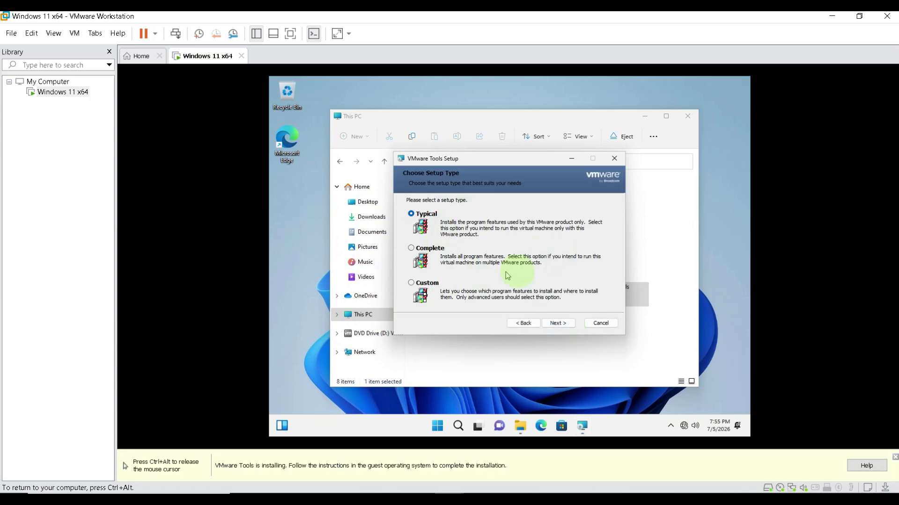